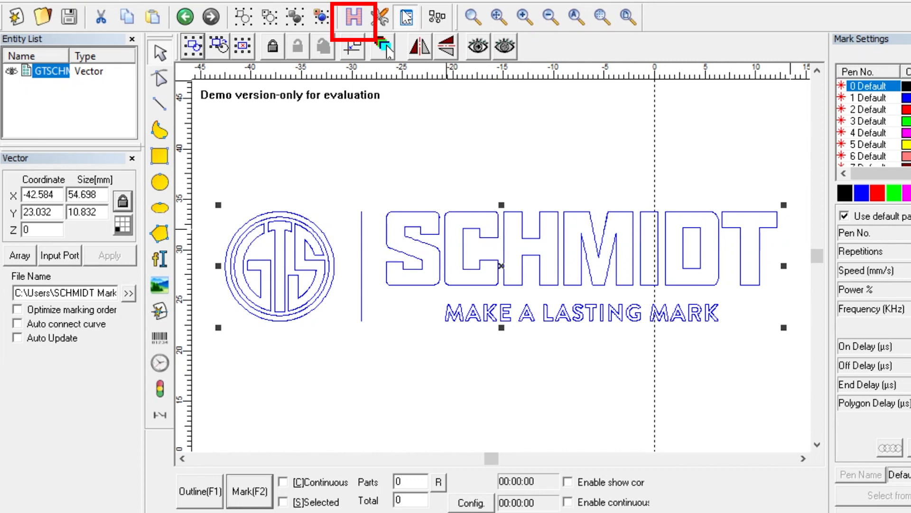
# Step: Add a hatch to the logo vector with Mark Contour turned off
pyautogui.click(355, 22)
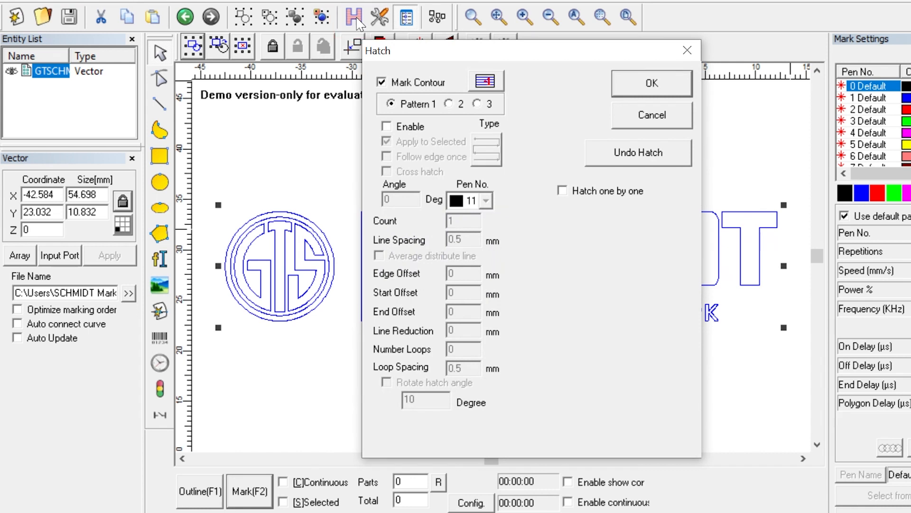
pyautogui.click(385, 84)
pyautogui.click(670, 91)
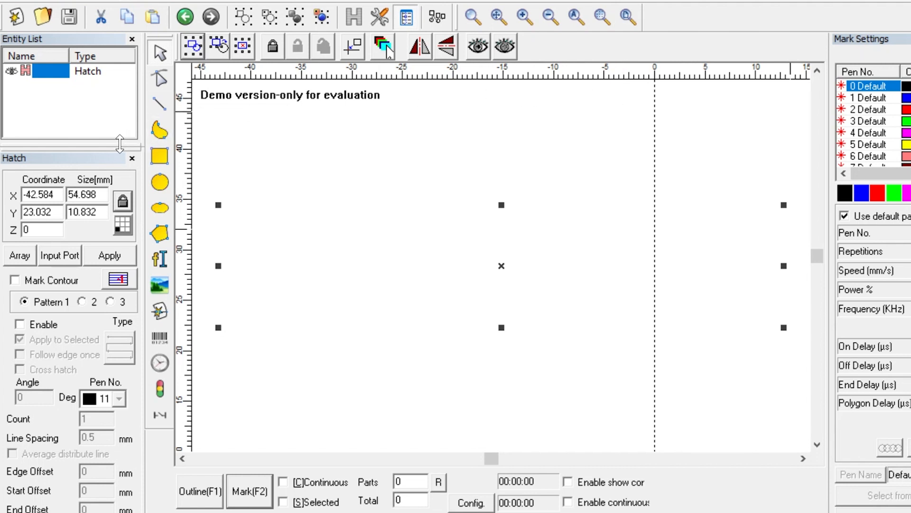
# Step: Turn on Mark Contour for the logo hatch, apply it, and switch the marking order of contour and hatch
pyautogui.moveTo(120, 143); pyautogui.dragTo(134, 82)
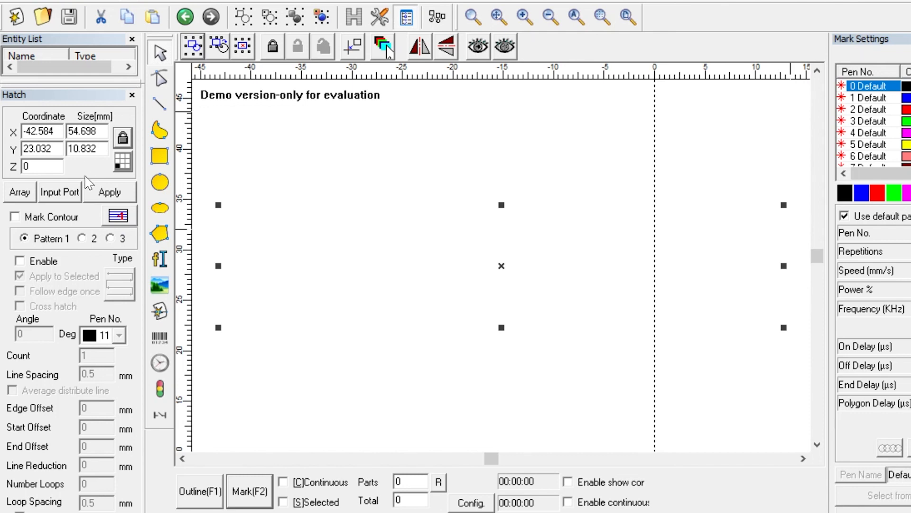
pyautogui.click(17, 217)
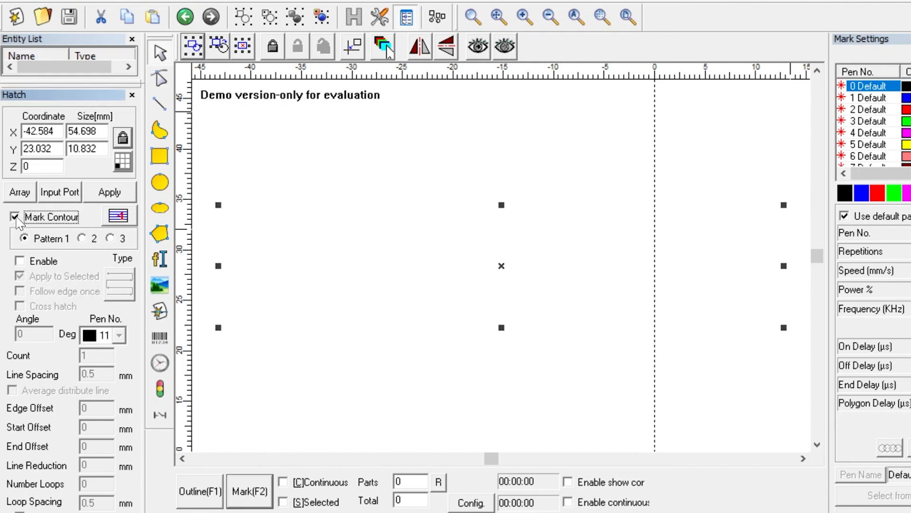
pyautogui.click(101, 194)
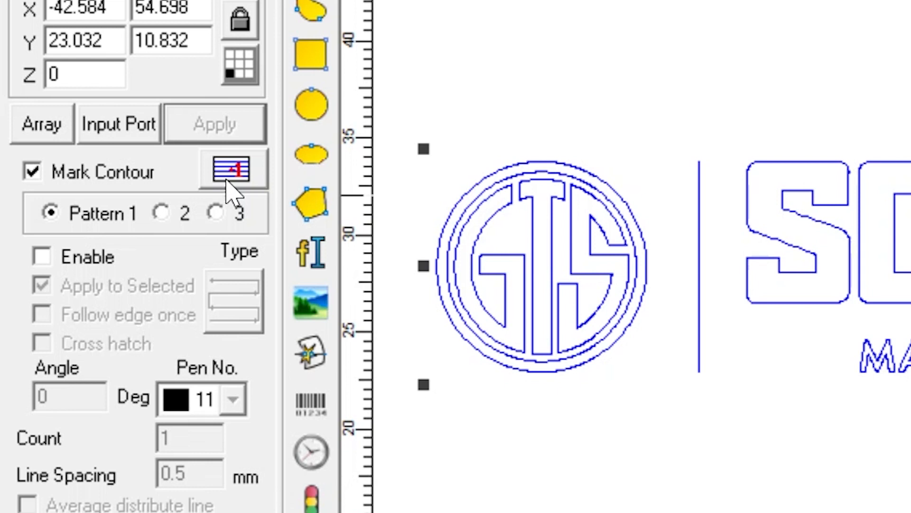
pyautogui.click(226, 180)
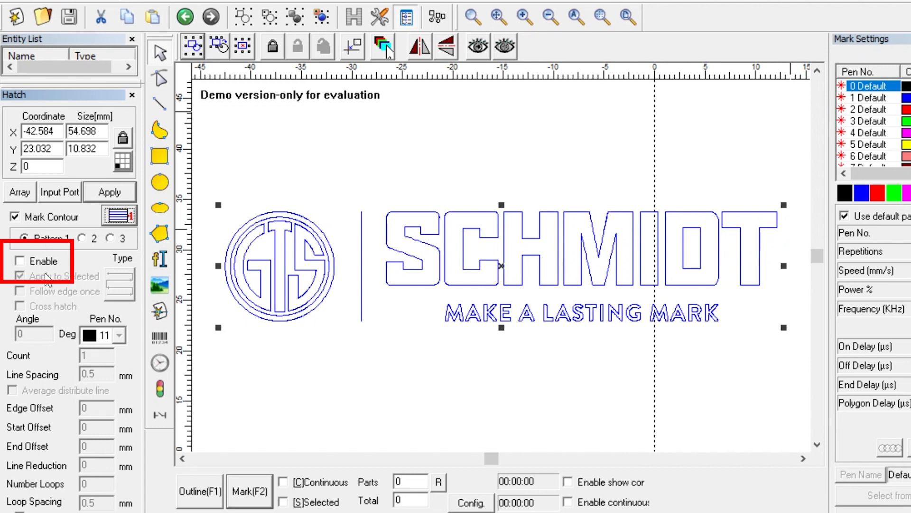
# Step: Enable hatch Pattern 1 for the logo with a line spacing of 0.05 mm and apply it
pyautogui.click(18, 263)
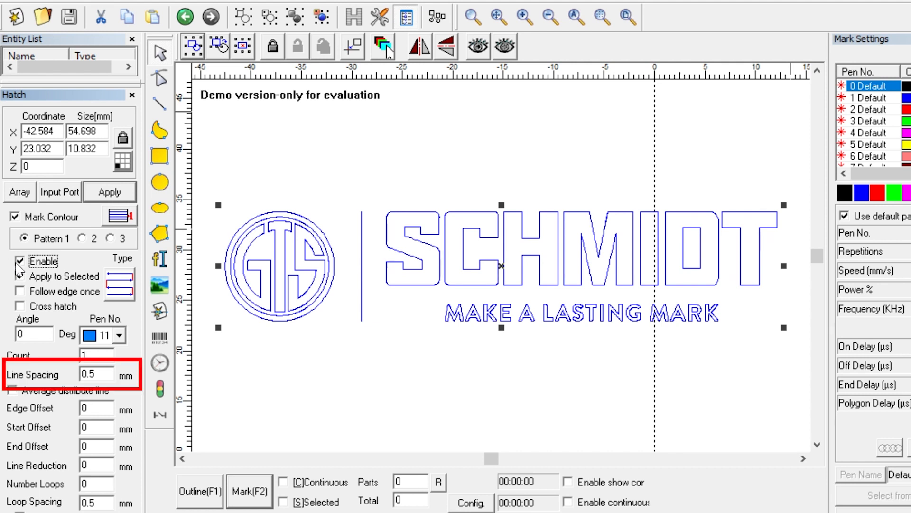
pyautogui.click(103, 374)
pyautogui.press('BackSpace')
pyautogui.write('05')
pyautogui.click(102, 196)
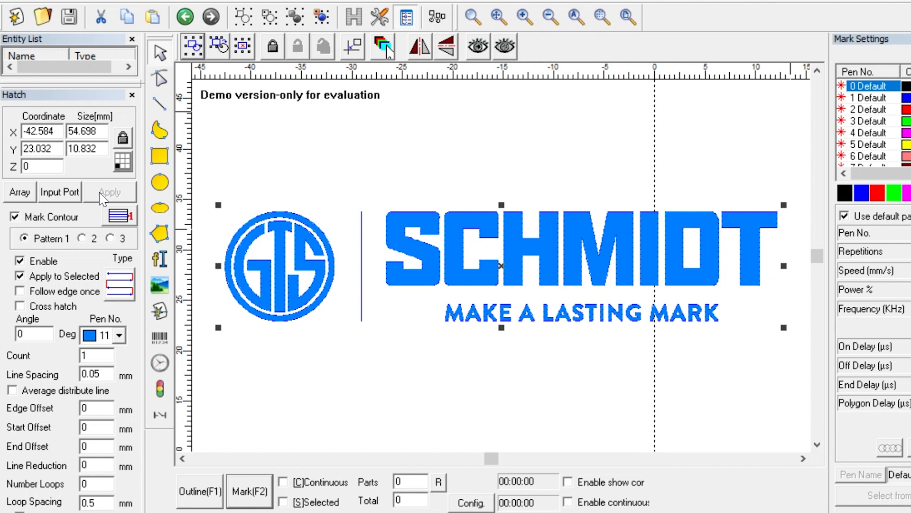
# Step: Set the logo hatch's line spacing to 0.5 mm and apply the change
pyautogui.click(103, 375)
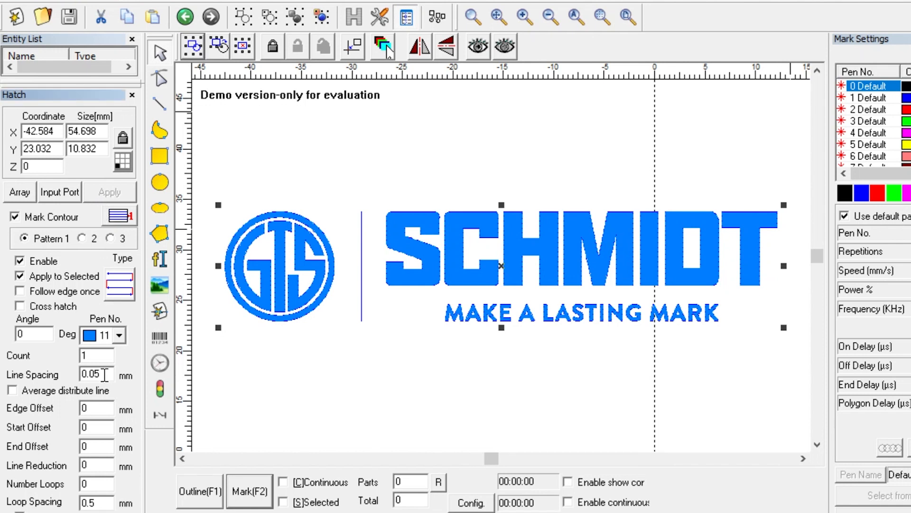
pyautogui.press('BackSpace')
pyautogui.press('BackSpace')
pyautogui.write('5')
pyautogui.click(112, 192)
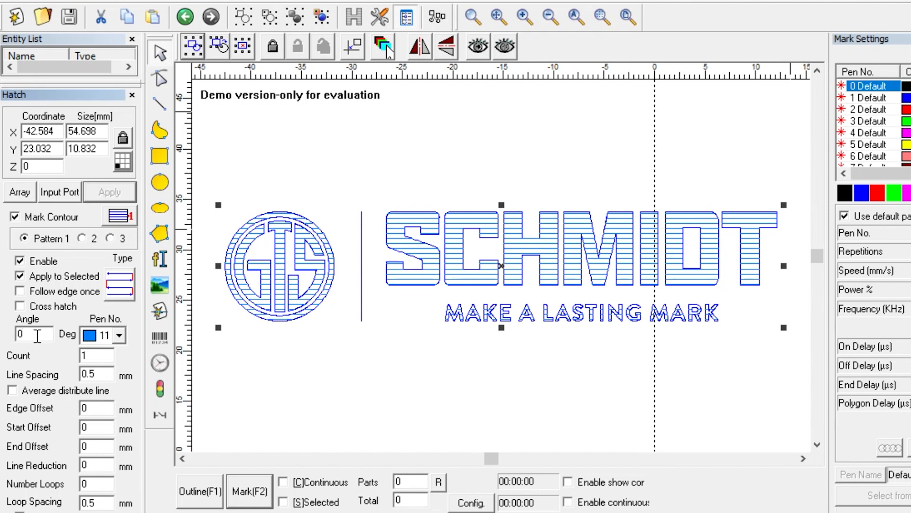
# Step: Apply a hatch angle of 90 degrees to the logo and add Cross hatch
pyautogui.write('9')
pyautogui.click(110, 192)
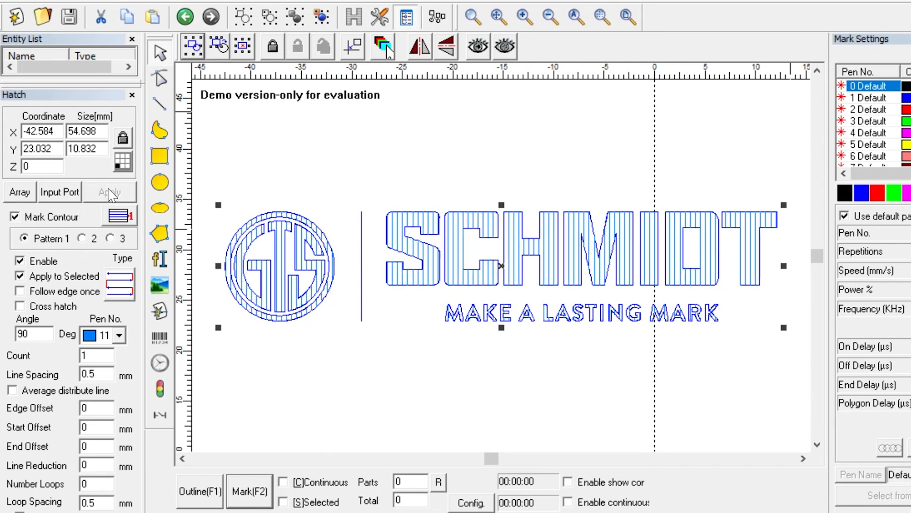
pyautogui.click(20, 306)
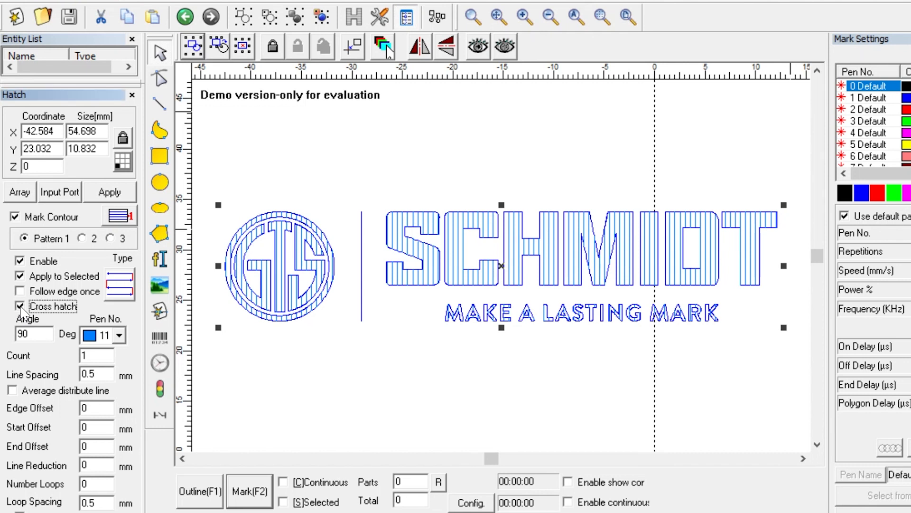
pyautogui.click(119, 194)
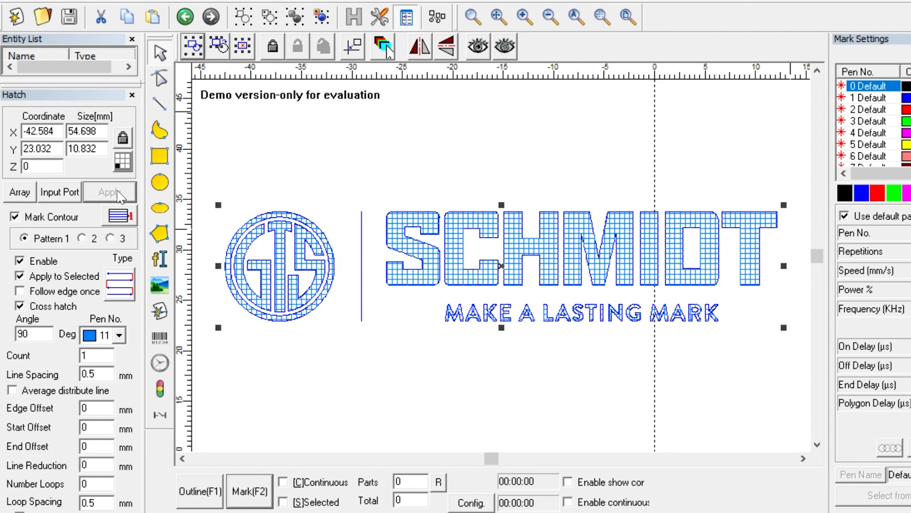
# Step: Turn off Cross hatch, set the hatch angle to 0 degrees, and apply the changes to the logo
pyautogui.click(20, 306)
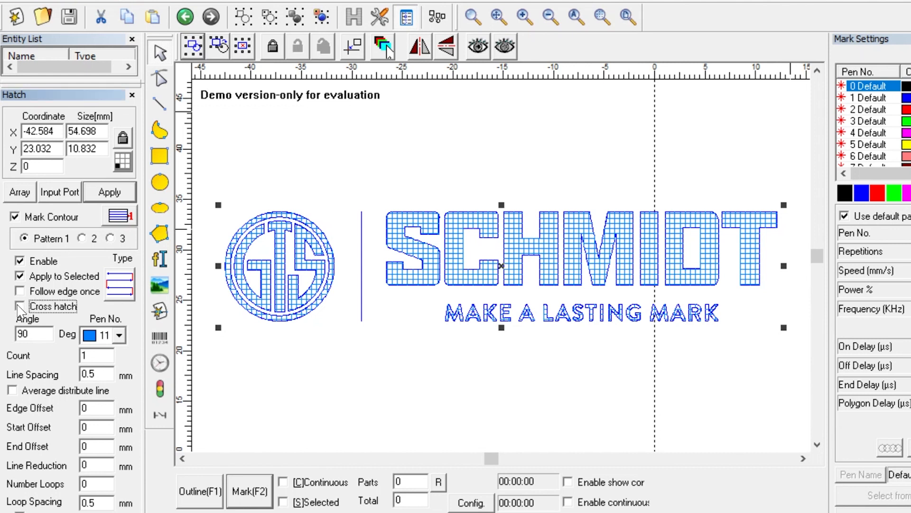
pyautogui.click(34, 334)
pyautogui.press('BackSpace')
pyautogui.press('BackSpace')
pyautogui.write('0')
pyautogui.click(103, 194)
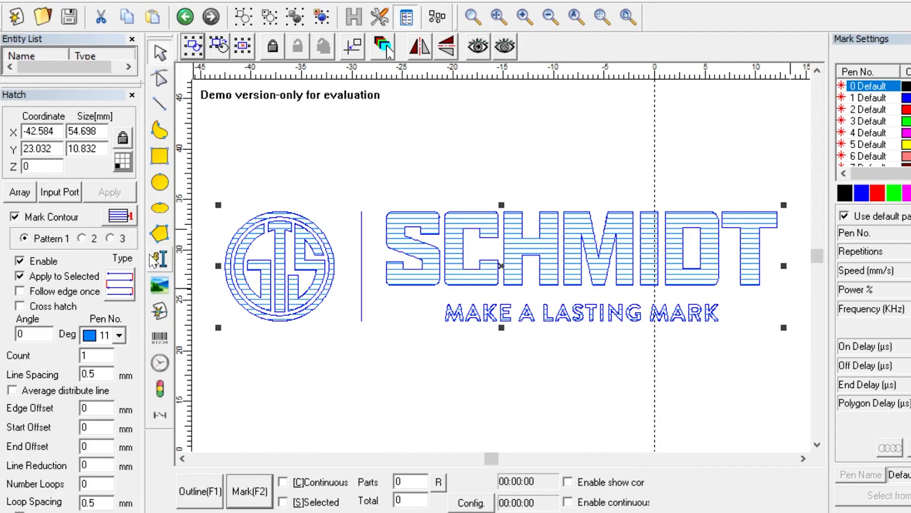
# Step: Apply the logo hatch without Mark Contour and cycle through the hatch types, ending on the one-directional type
pyautogui.click(14, 216)
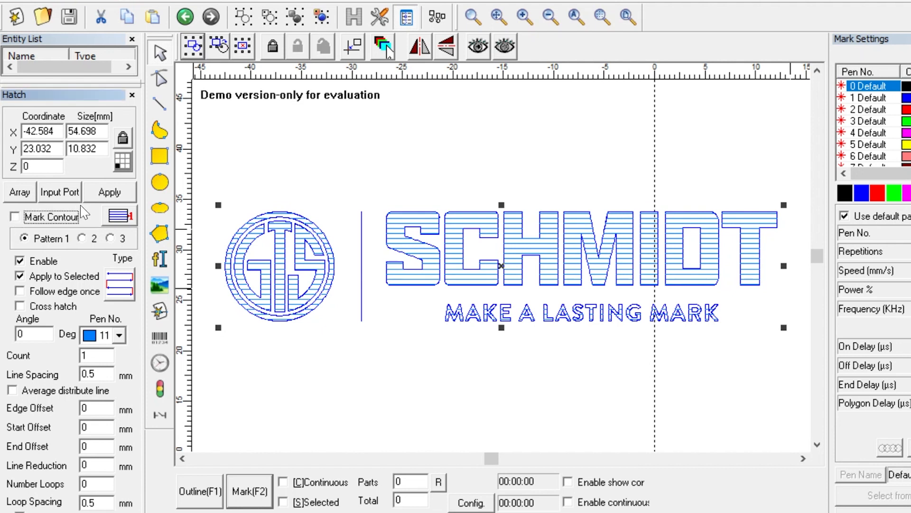
pyautogui.click(101, 195)
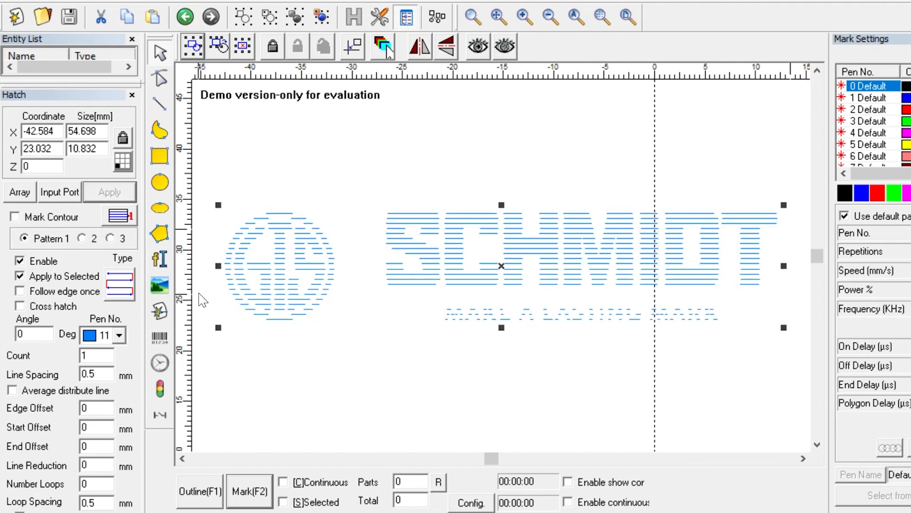
pyautogui.click(130, 296)
pyautogui.click(130, 297)
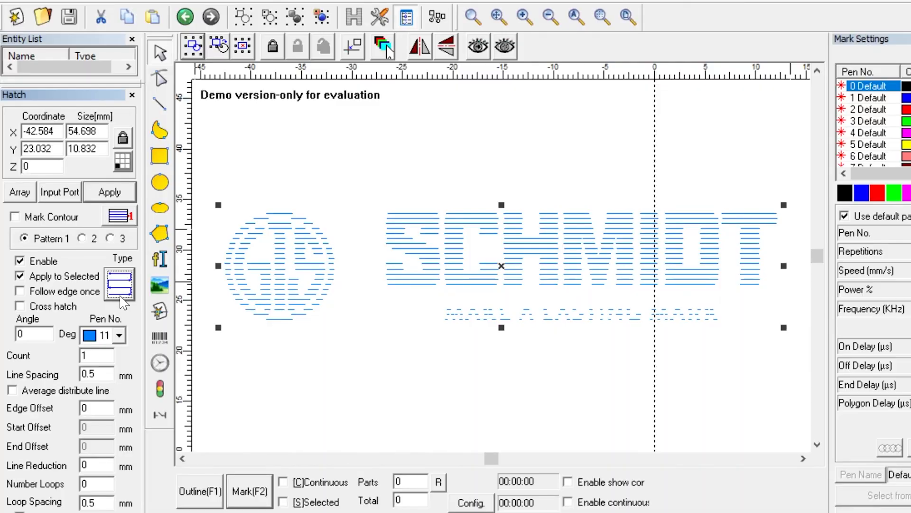
pyautogui.click(133, 295)
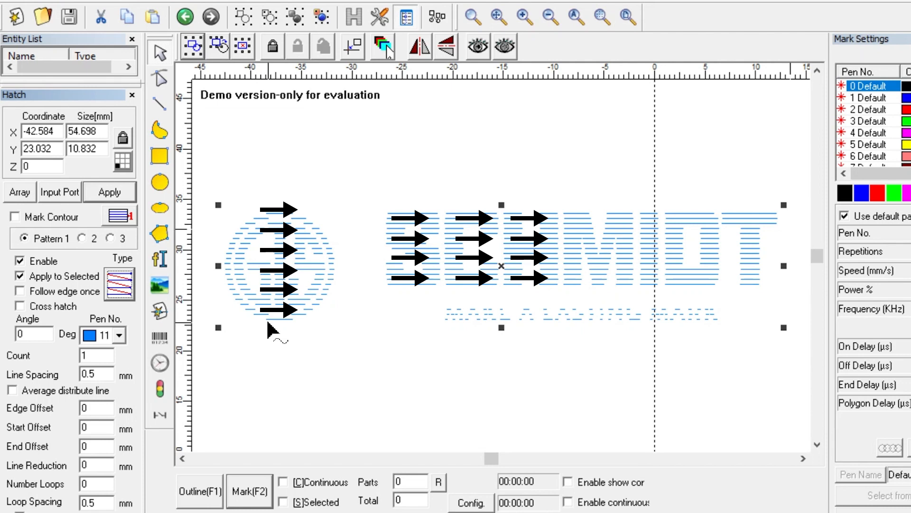
pyautogui.click(124, 295)
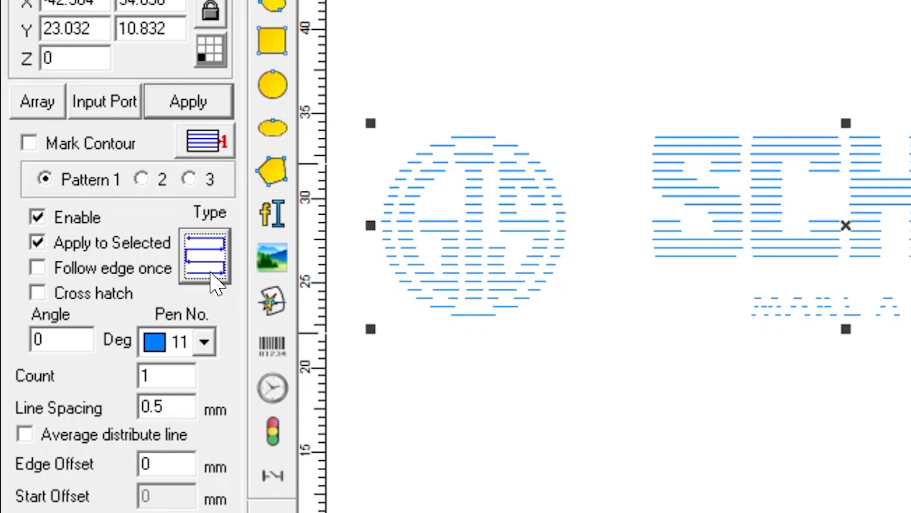
pyautogui.click(211, 275)
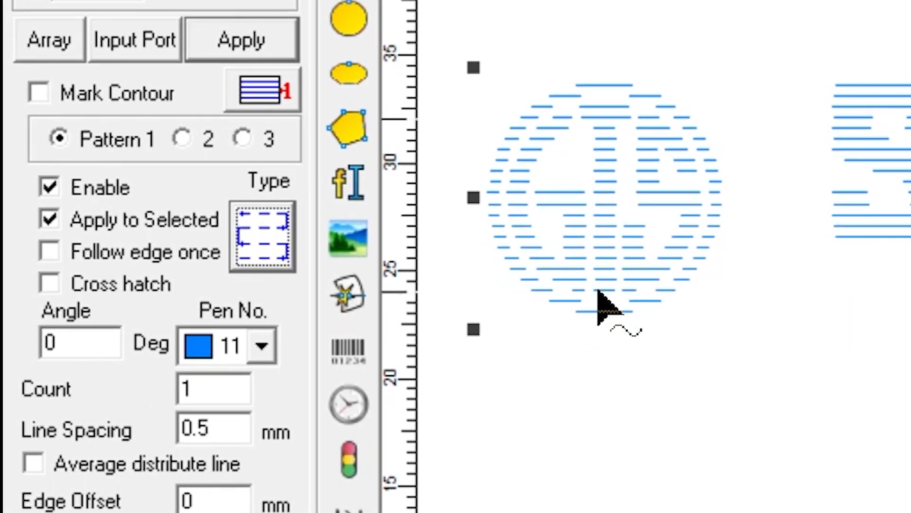
pyautogui.click(264, 259)
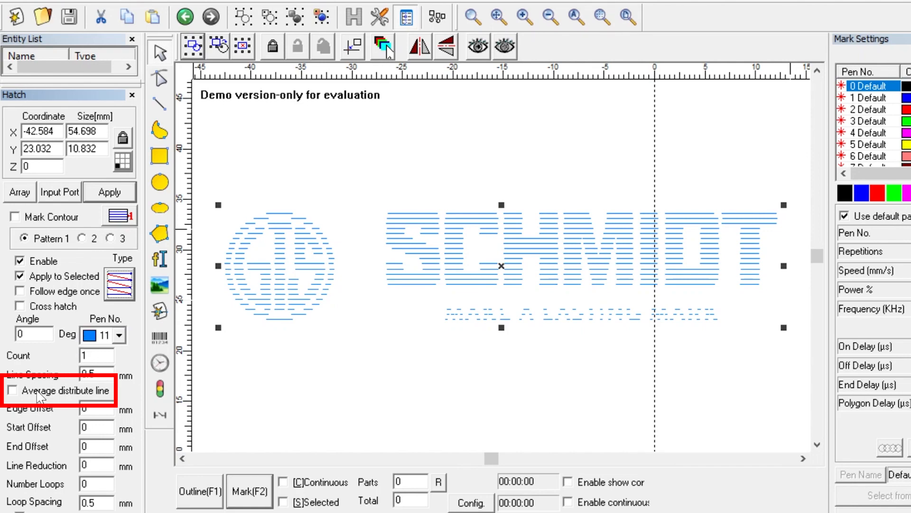
# Step: Apply Average distribute line to the logo hatch, and reapply the hatch with that option turned off
pyautogui.click(21, 392)
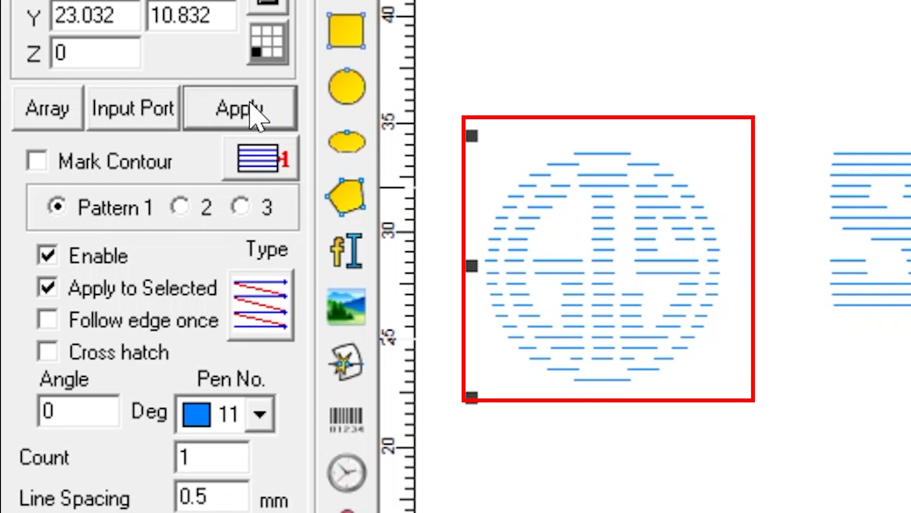
pyautogui.click(250, 104)
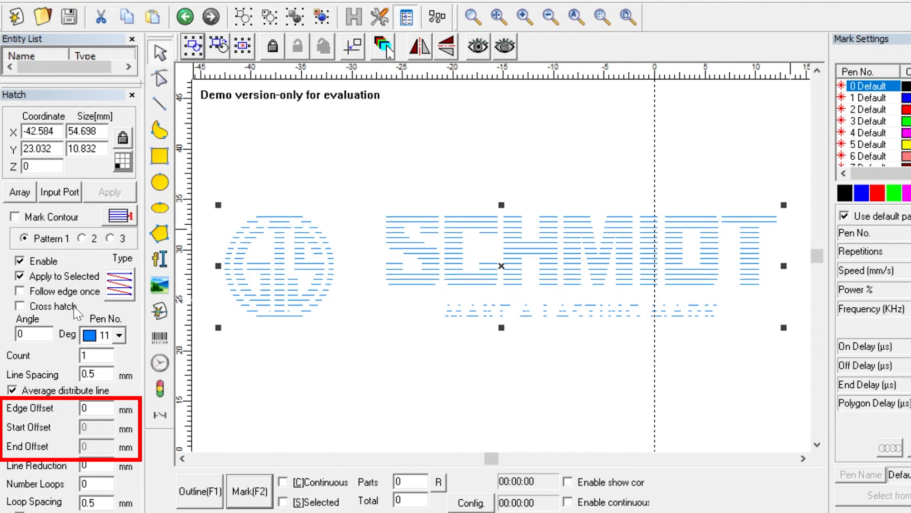
pyautogui.click(12, 390)
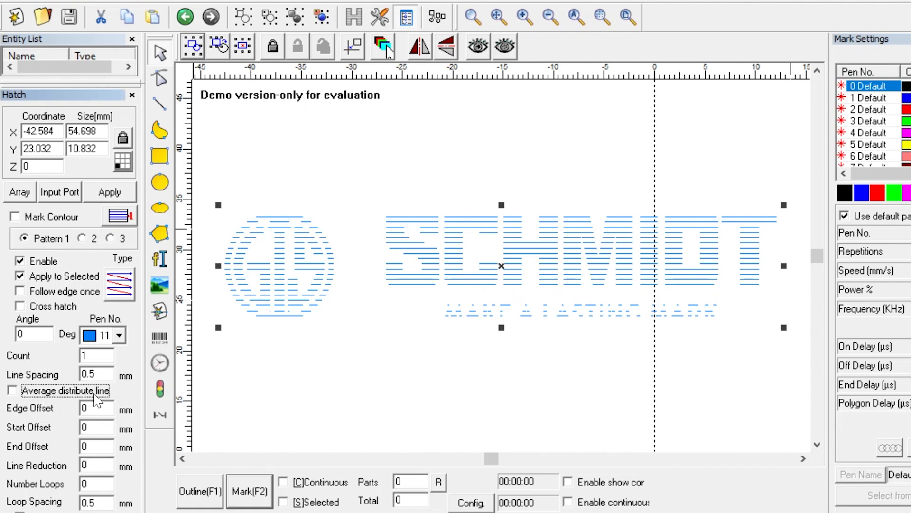
pyautogui.press('Return')
# Step: Set the logo hatch's edge offset to 0.3 mm and apply it
pyautogui.moveTo(108, 408); pyautogui.dragTo(31, 405)
pyautogui.write('0.3')
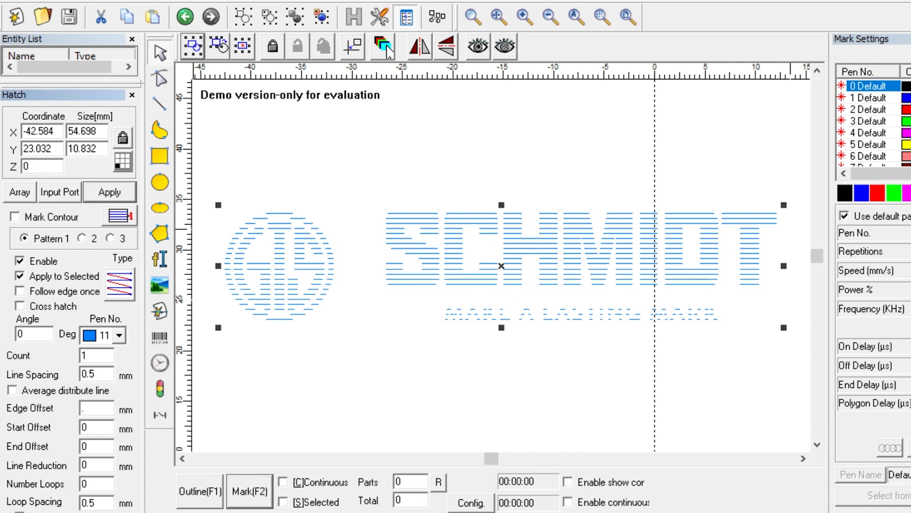
pyautogui.press('Return')
# Step: Reset the logo hatch's edge offset to 0 mm and apply the change
pyautogui.moveTo(102, 407); pyautogui.dragTo(29, 408)
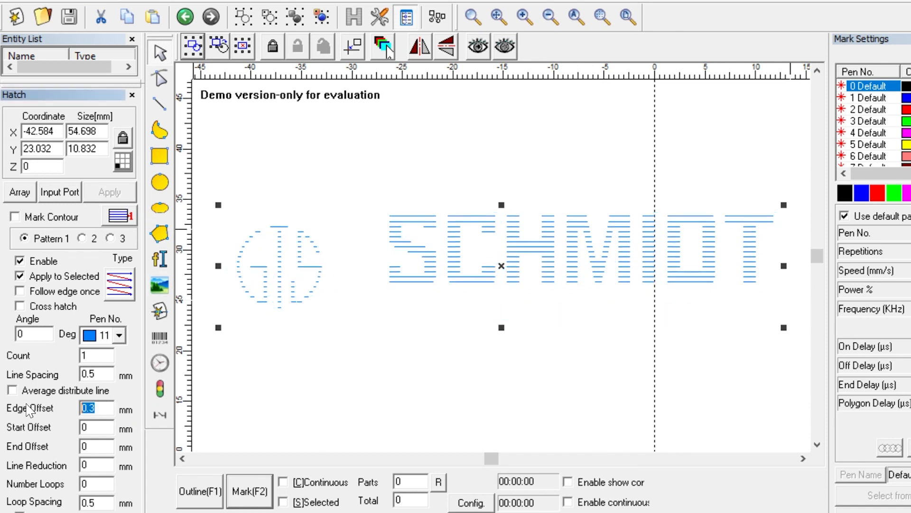
pyautogui.write('0')
pyautogui.click(117, 193)
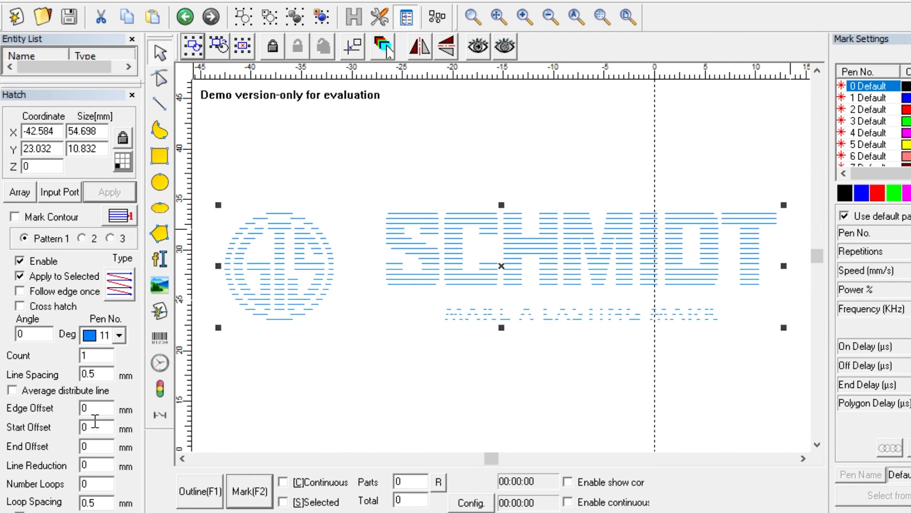
# Step: Set the logo hatch's start offset to 5 mm and apply it
pyautogui.moveTo(98, 428); pyautogui.dragTo(27, 416)
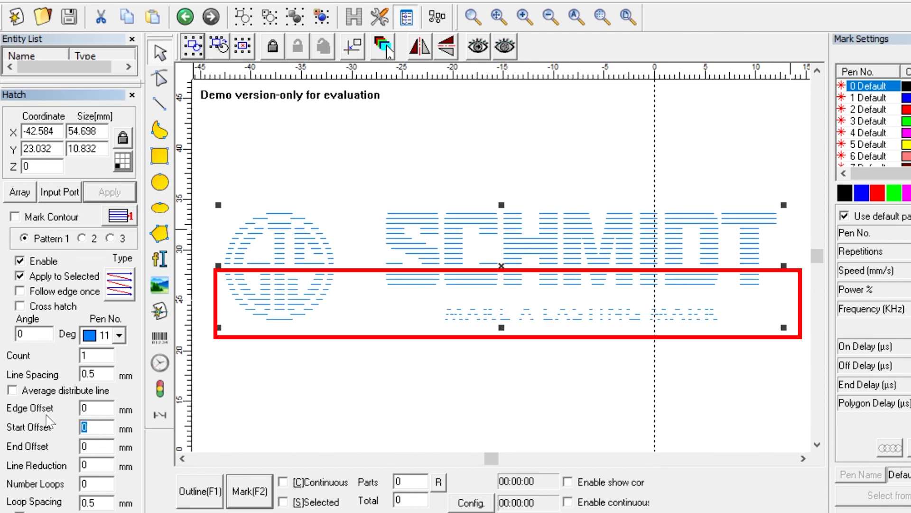
pyautogui.write('5')
pyautogui.click(114, 192)
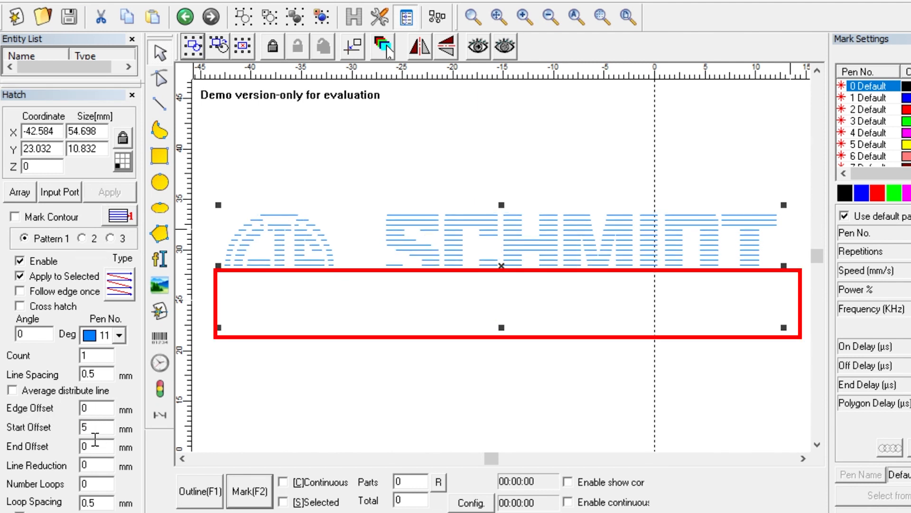
# Step: Set the logo hatch's start offset to 0 mm and its end offset to 5 mm, and apply both
pyautogui.moveTo(97, 427); pyautogui.dragTo(49, 424)
pyautogui.write('0')
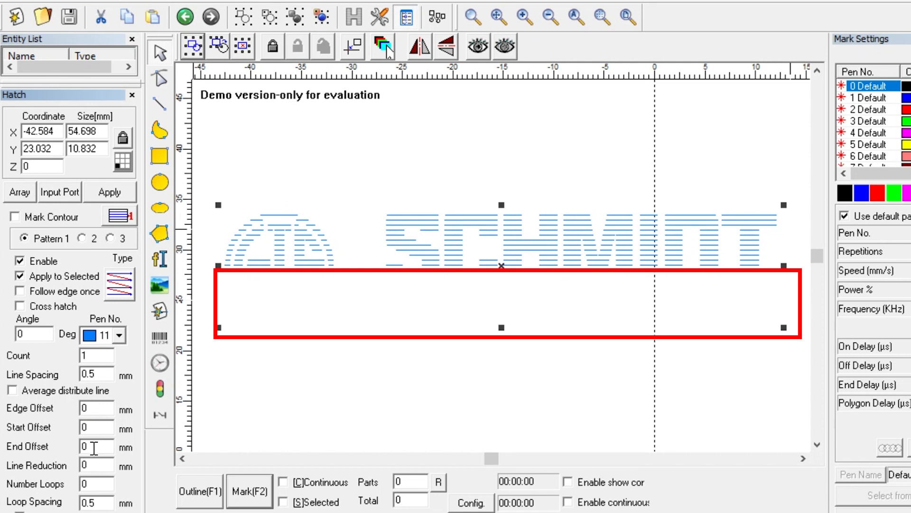
pyautogui.moveTo(95, 447); pyautogui.dragTo(73, 448)
pyautogui.write('5')
pyautogui.click(121, 191)
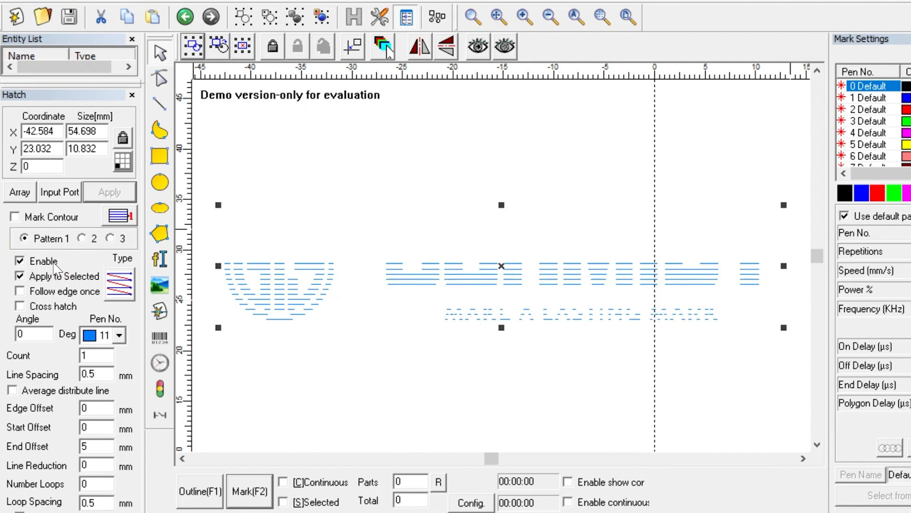
# Step: Enable hatch Pattern 2 for the logo, open its line spacing for editing, and apply the hatch
pyautogui.click(82, 238)
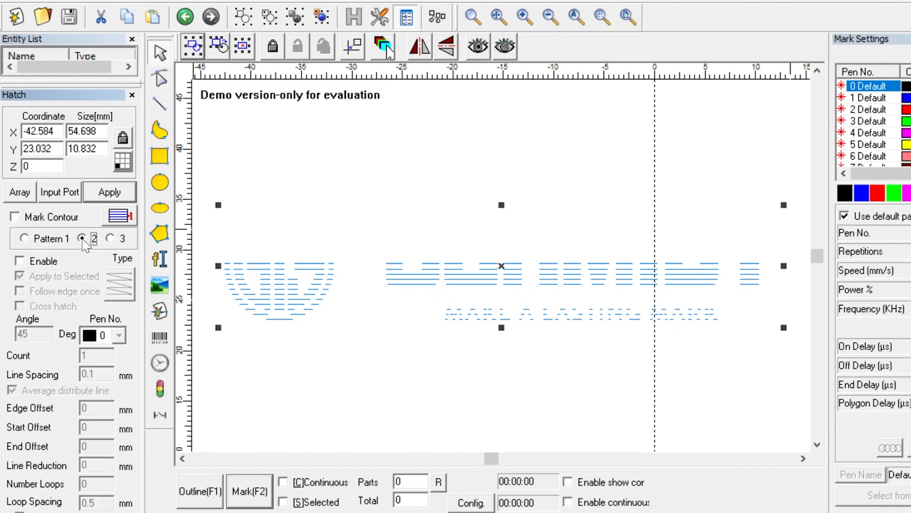
pyautogui.click(31, 262)
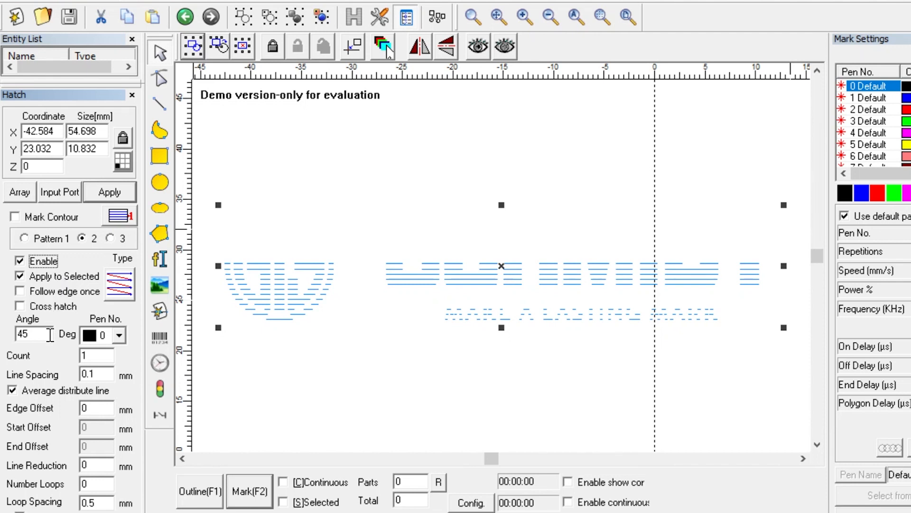
pyautogui.click(102, 376)
pyautogui.click(110, 193)
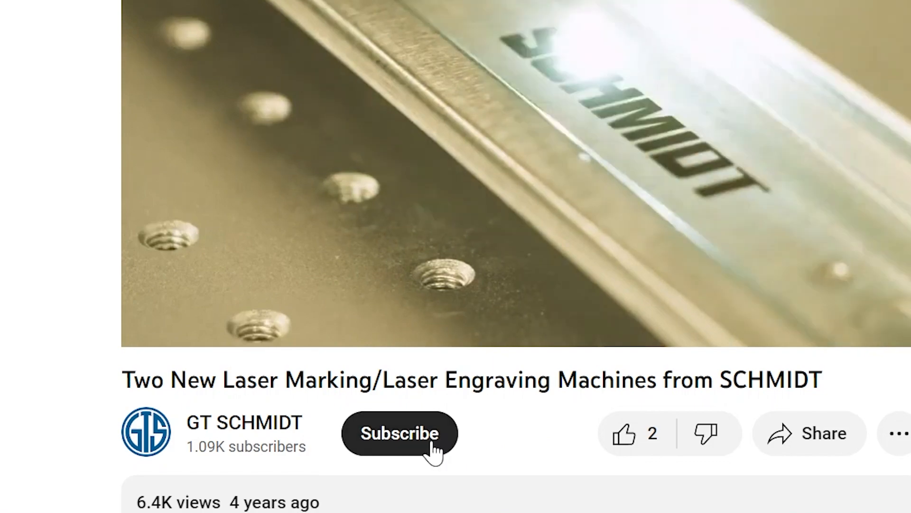
# Step: Switch to YouTube and subscribe to the GT SCHMIDT channel
pyautogui.click(433, 442)
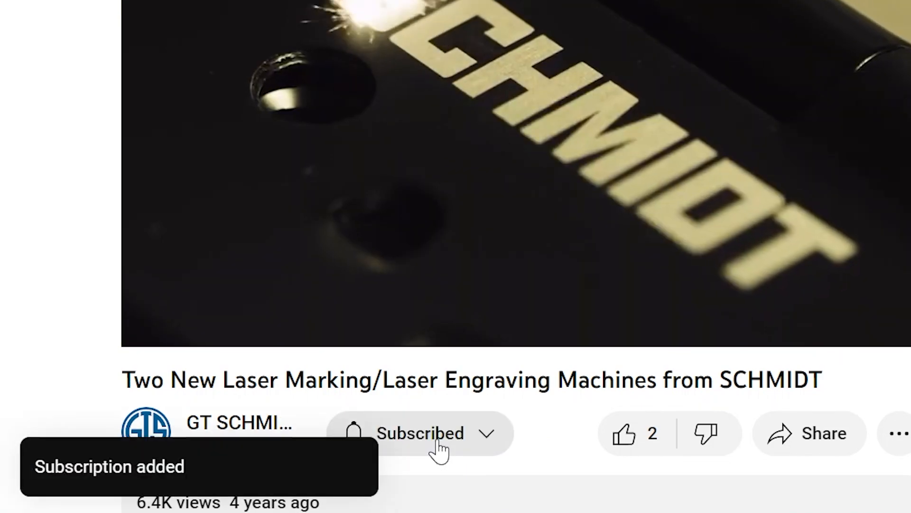